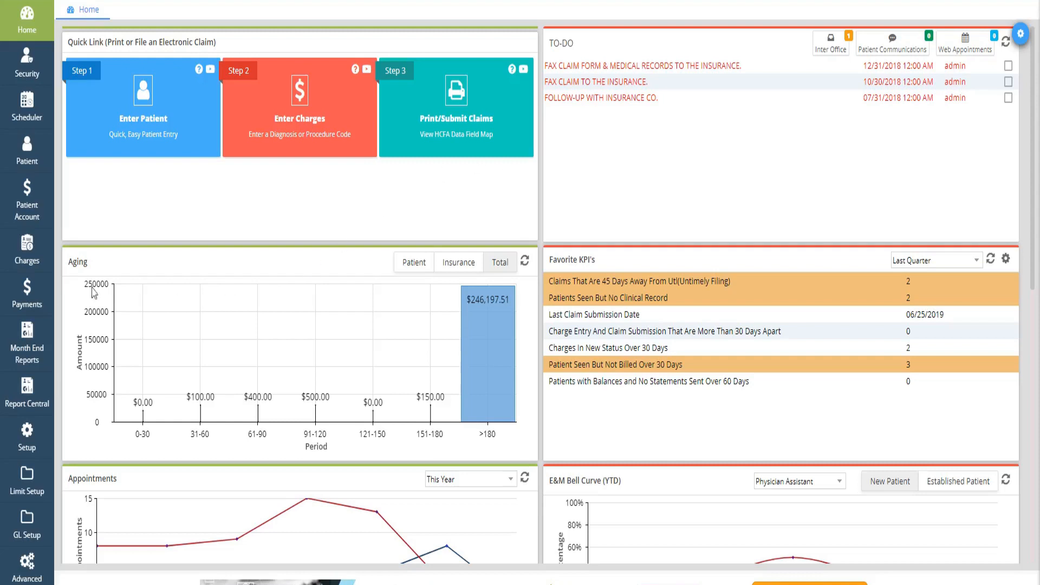
- Switch to the Charge Master window, open the posting activity for the 99214 charge line, and enlarge and reposition its window
left_click(33, 265)
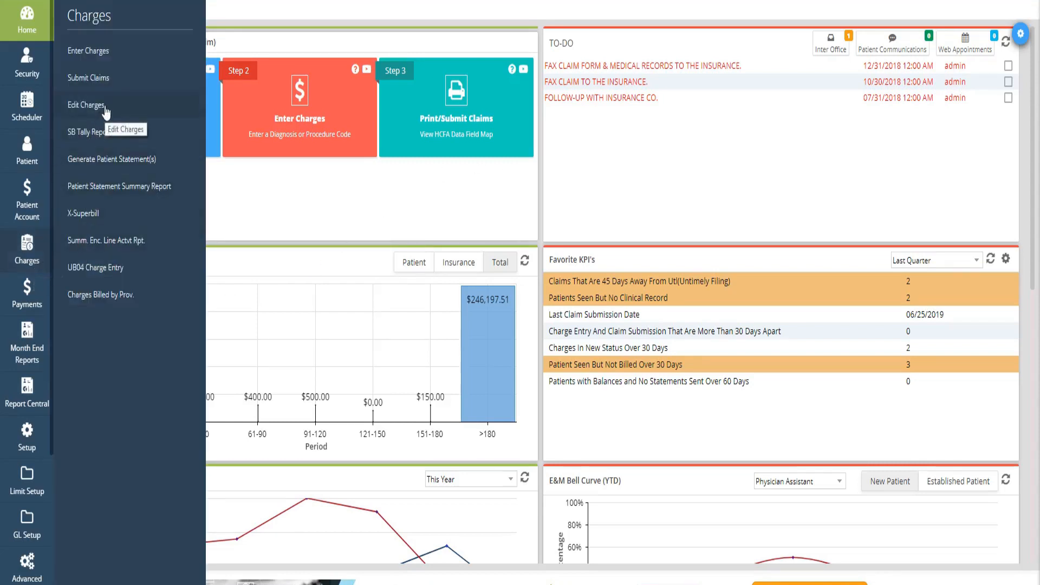
mouse_move(163, 584)
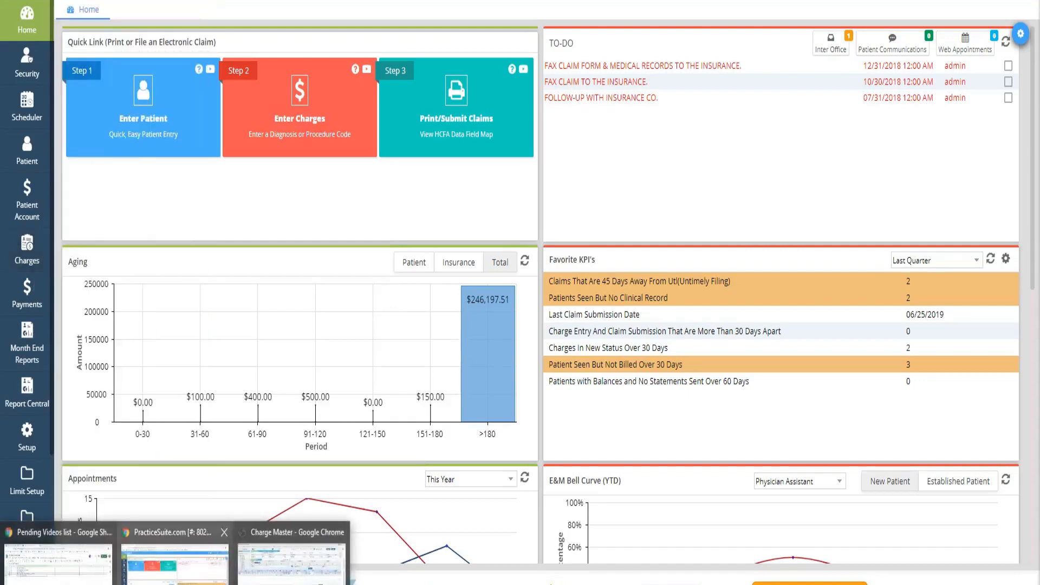
left_click(291, 558)
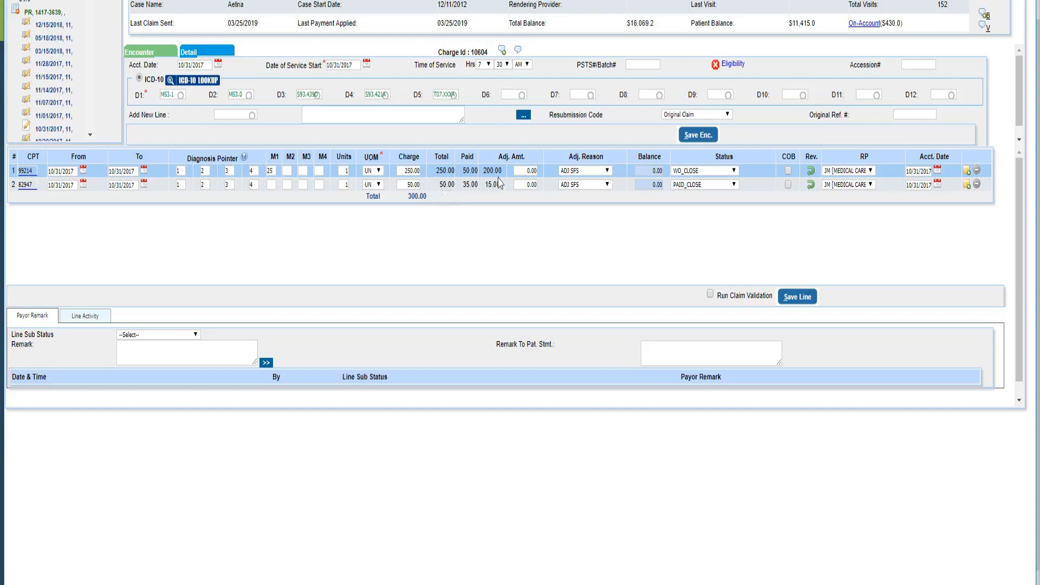
mouse_move(473, 172)
left_click(812, 173)
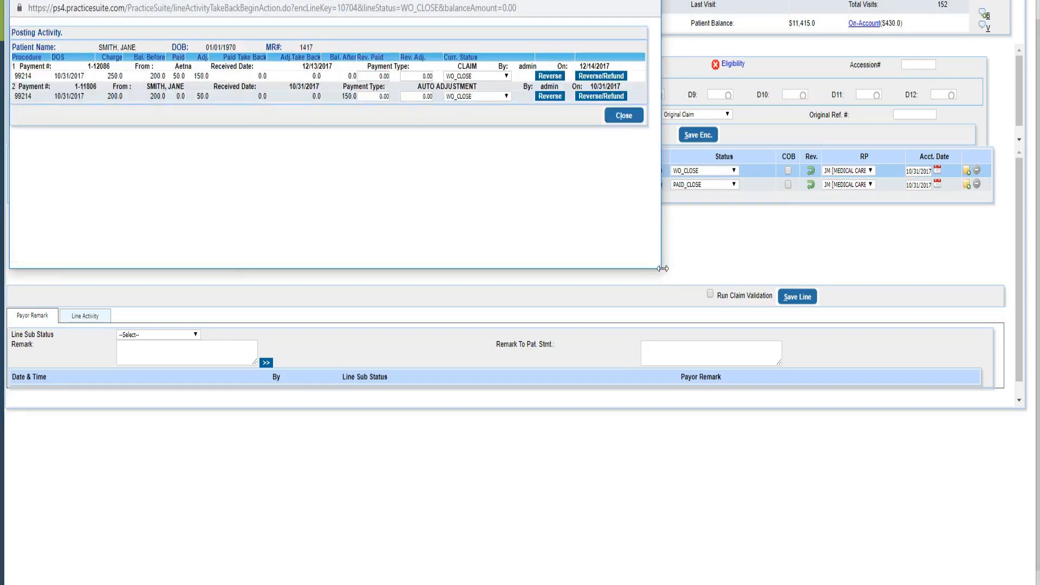
left_click_drag(662, 268, 734, 278)
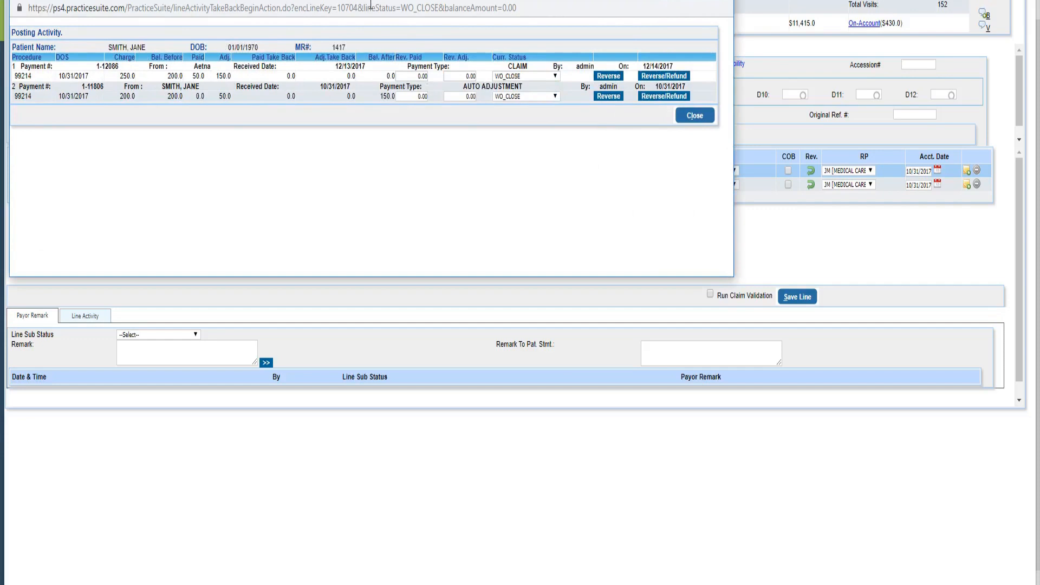
left_click_drag(386, 0, 534, 24)
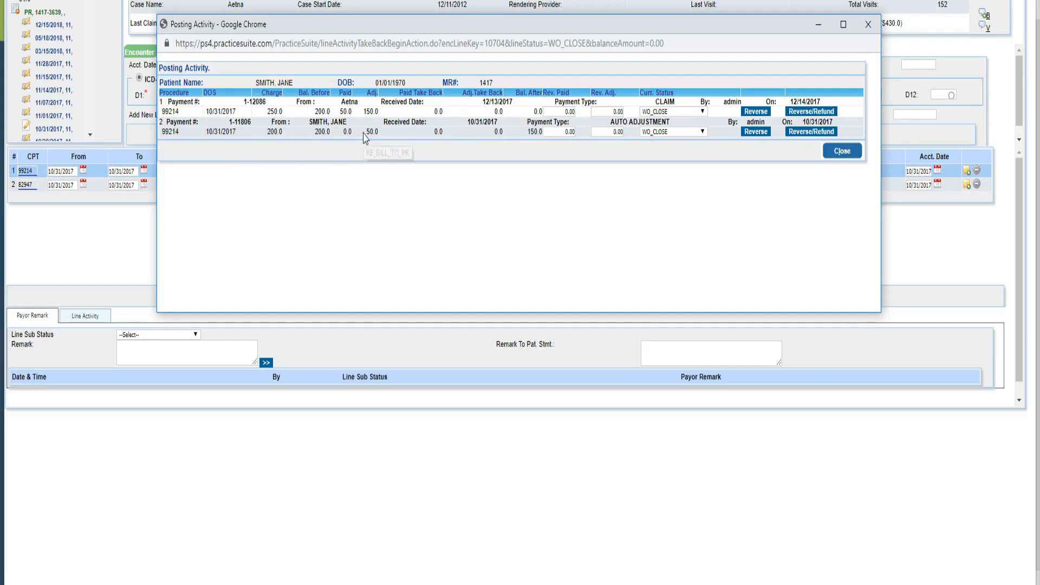
- Examine the adjustment, payment and remaining balance amounts of the auto adjustment and Aetna claim postings for 99214
left_click_drag(365, 132, 378, 132)
left_click_drag(527, 132, 544, 135)
left_click(344, 118)
left_click_drag(356, 112, 343, 112)
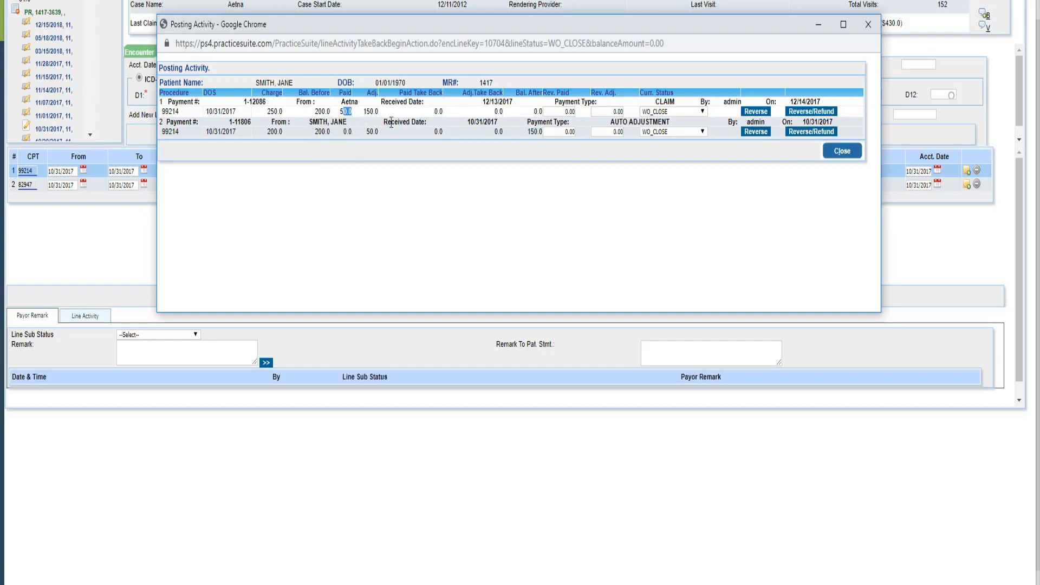
double_click(538, 111)
- Reverse a 50.00 adjustment on the auto adjustment posting of 99214, with the status set to CLAIM_SENT_TO_PR
left_click(620, 133)
key("Tab")
left_click(673, 133)
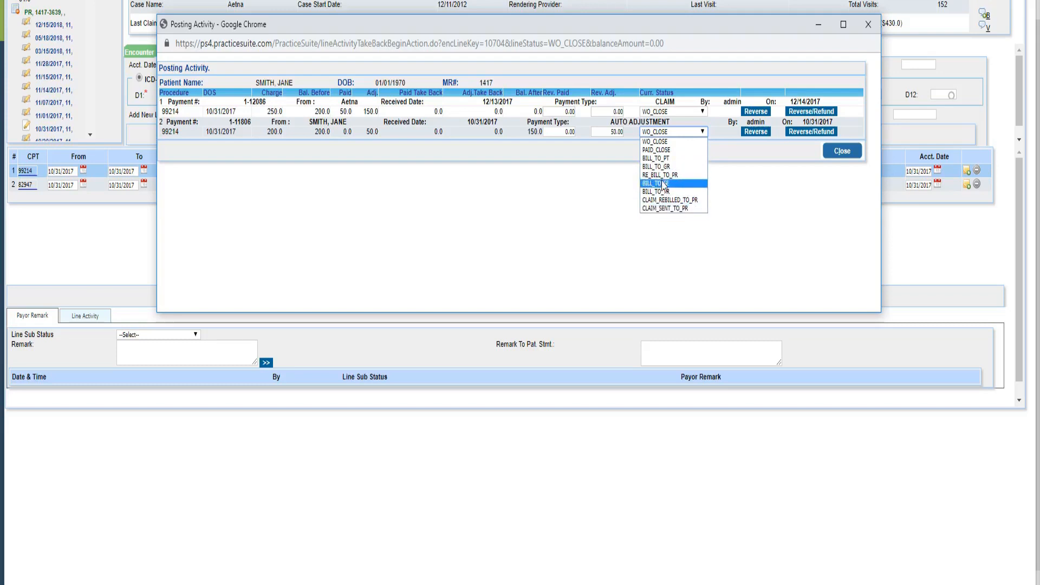
left_click(664, 211)
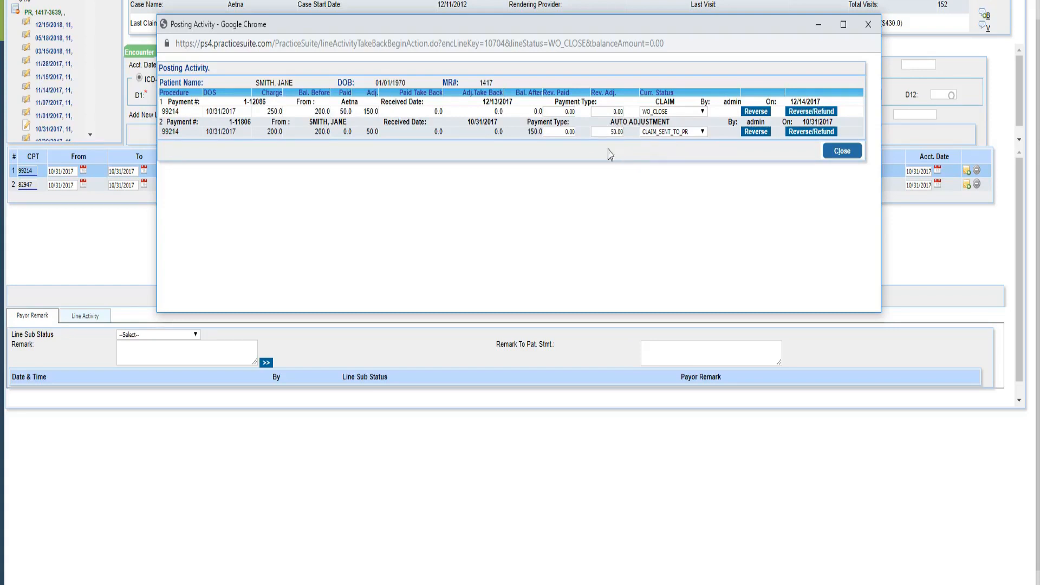
left_click(754, 130)
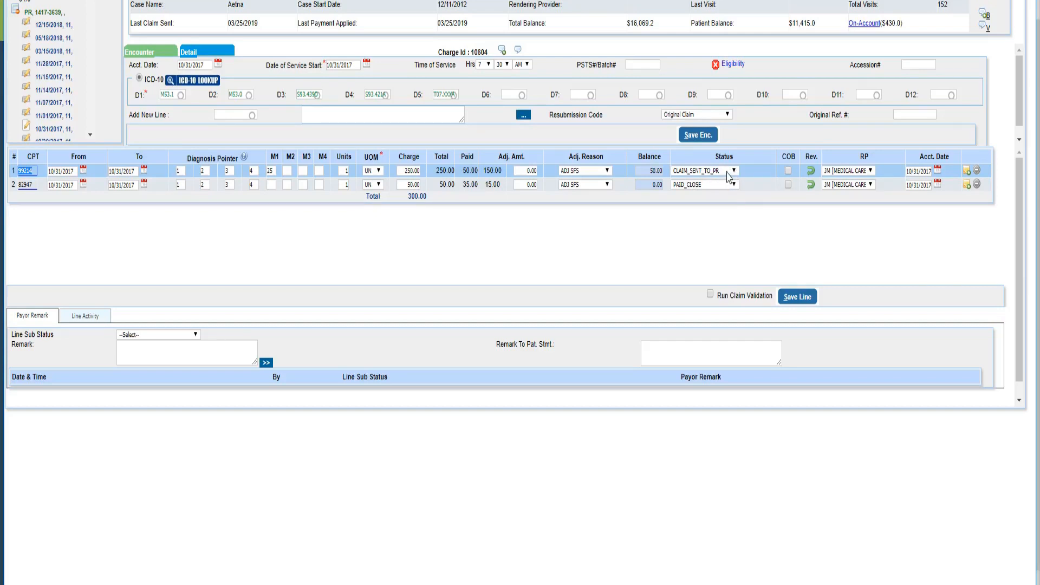
- Reopen the posting activity for the 99214 line and check the adjustment take-back and the Aetna claim's paid and adjusted amounts
mouse_move(466, 172)
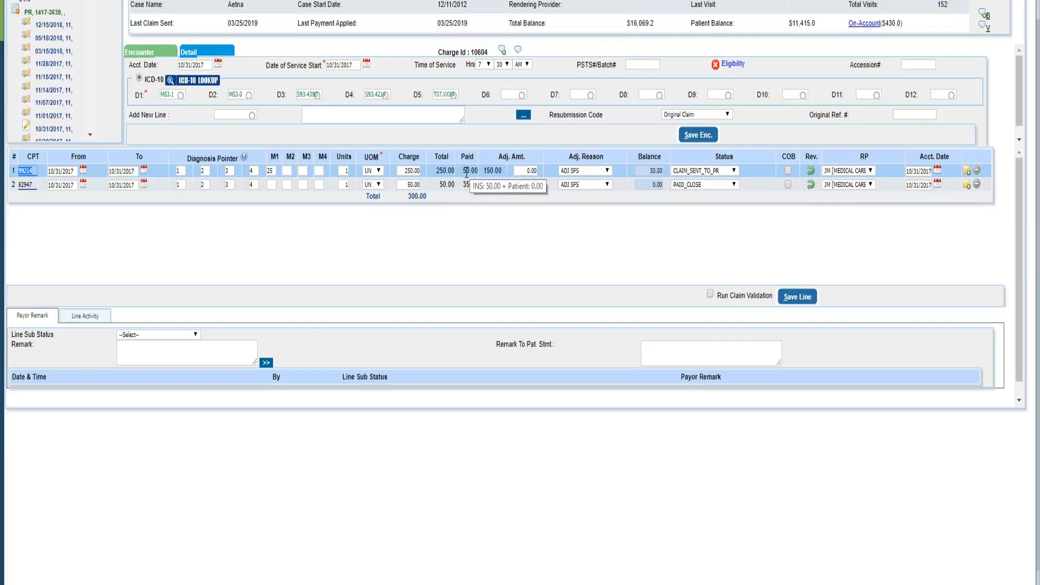
left_click(811, 172)
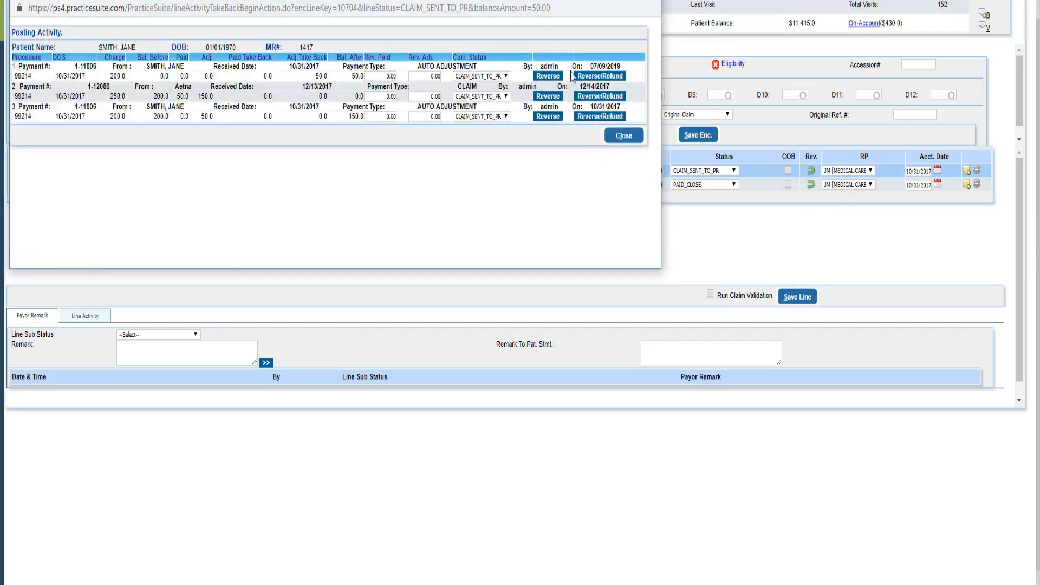
left_click_drag(660, 269, 765, 286)
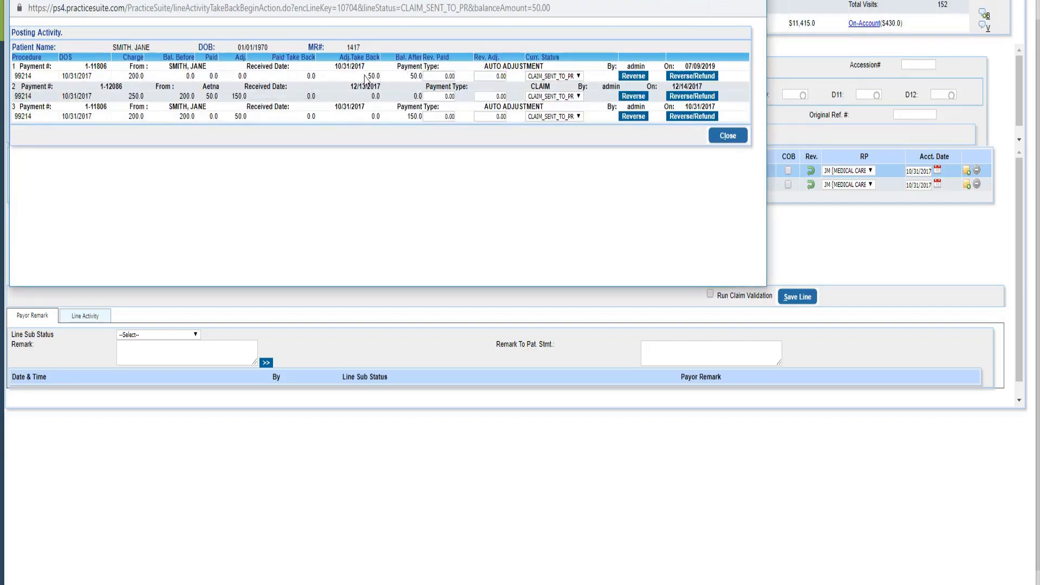
left_click_drag(366, 76, 387, 76)
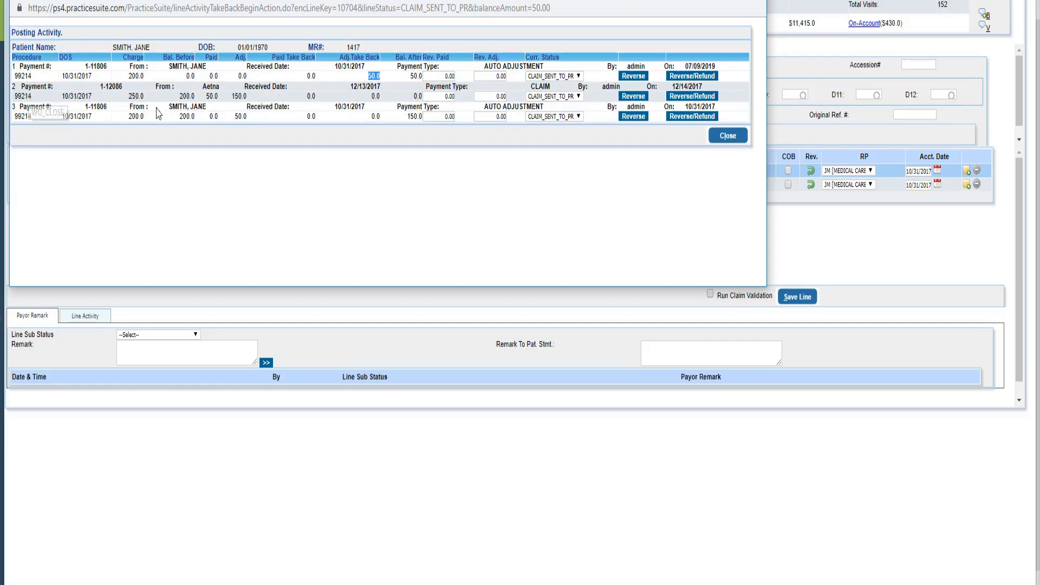
left_click_drag(209, 96, 278, 102)
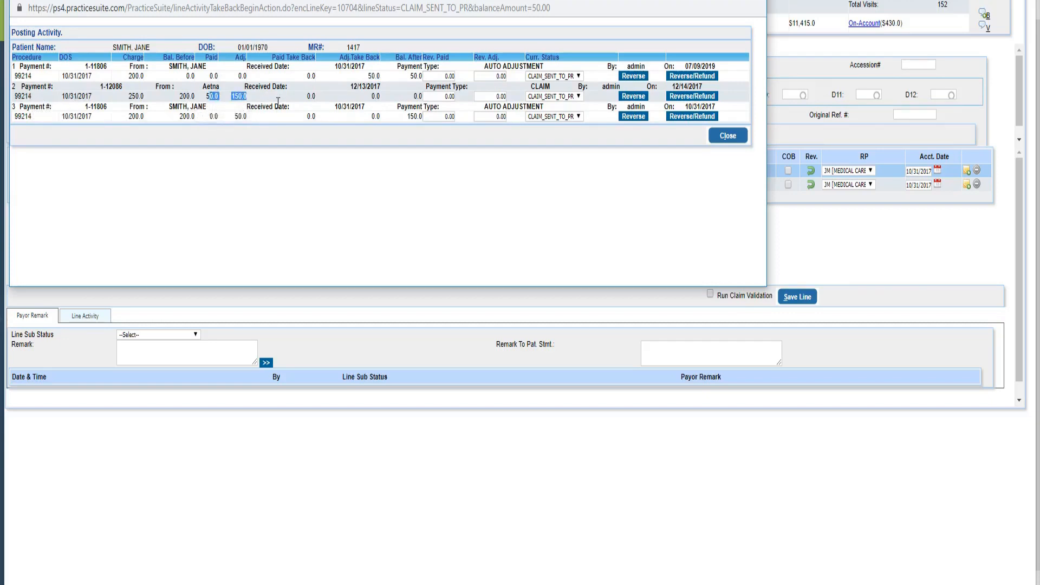
left_click(279, 102)
- Reverse 50.00 of the paid amount on the Aetna claim posting of 99214, keeping the status CLAIM_SENT_TO_PR
left_click_drag(206, 96, 226, 104)
left_click(436, 97)
left_click_drag(436, 98, 541, 135)
key("Tab")
left_click(562, 97)
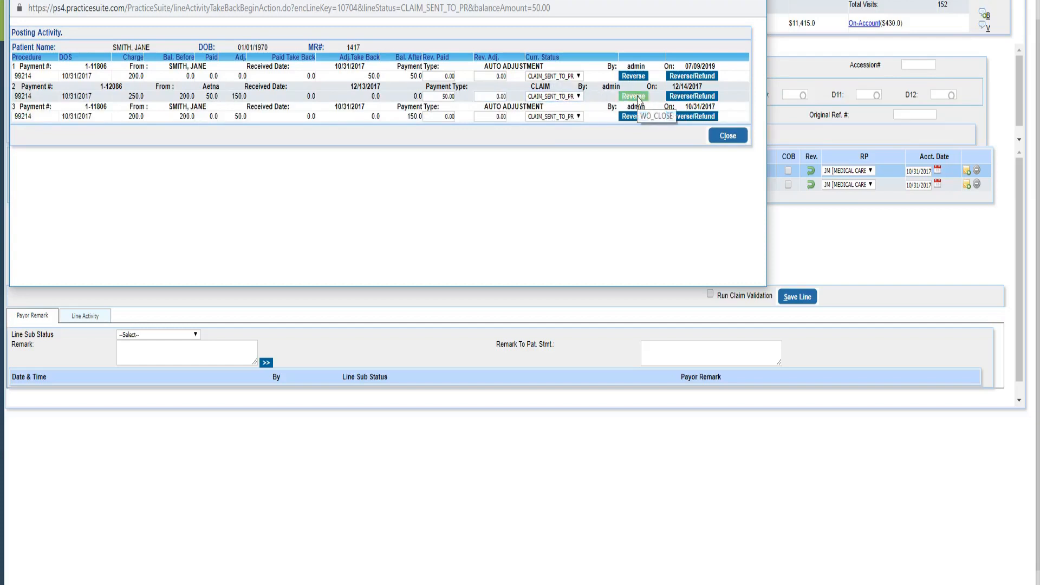
left_click(638, 97)
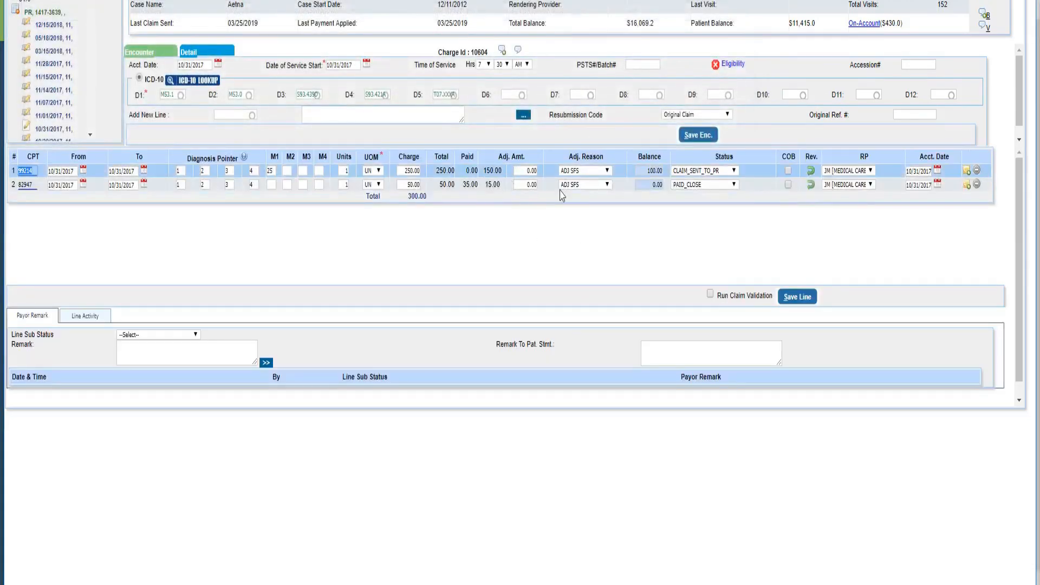
- Reopen the posting activity for the 99214 line, copy the Aetna claim's payment number, and close the posting activity
left_click(811, 171)
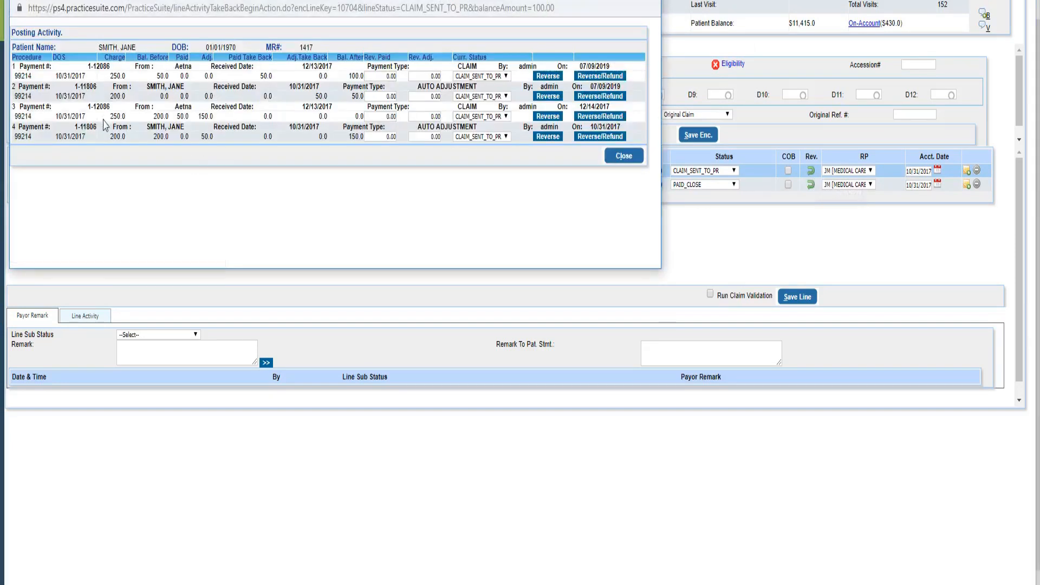
left_click_drag(75, 86, 104, 91)
left_click_drag(88, 107, 111, 108)
key("ctrl+c")
left_click(627, 161)
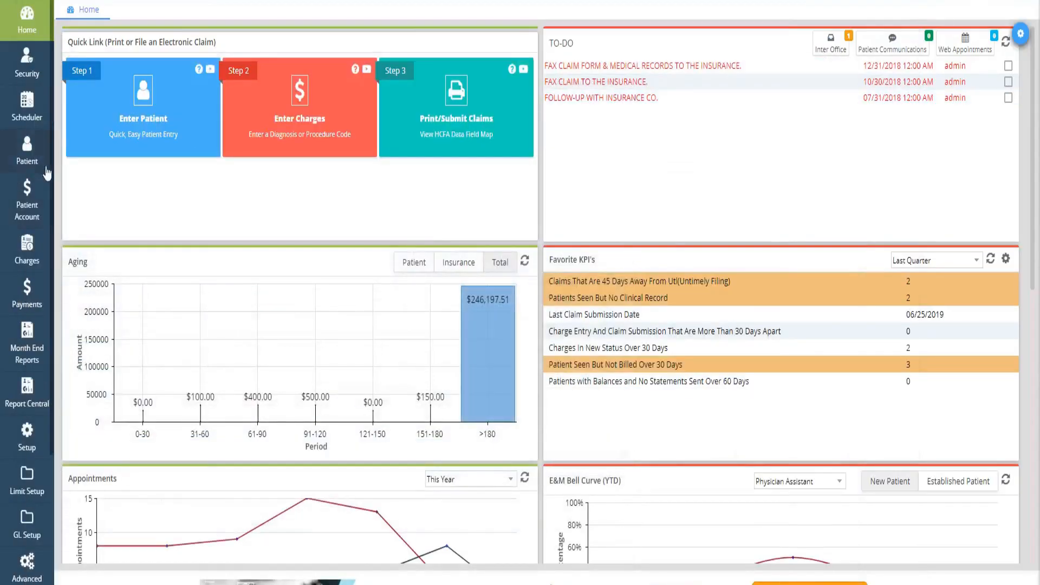
- Search the Enter/Edit Payment page for the Aetna claim payment by its copied payment number
left_click(27, 293)
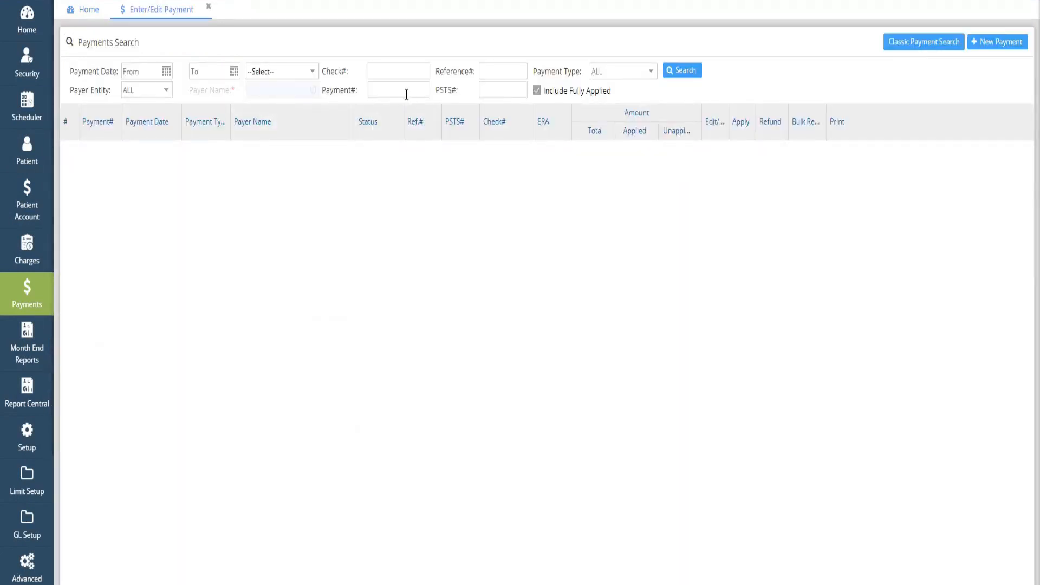
left_click(406, 93)
key("ctrl+v")
key("Home")
left_click(681, 70)
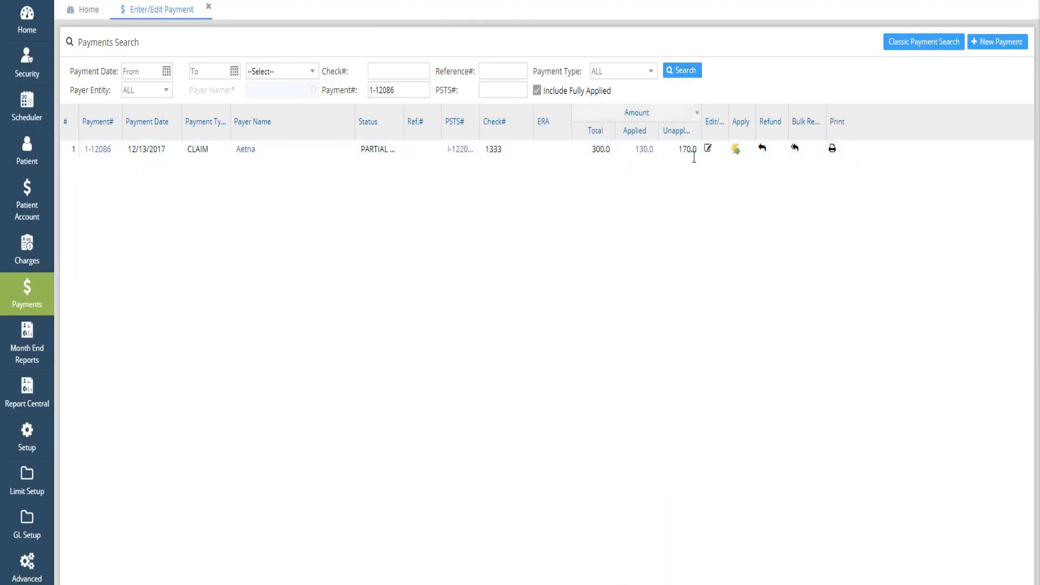
- Open the Posting Detail Report from the Aetna payment's applied amount, check the 99214 take-back entry, and close the report
left_click(644, 150)
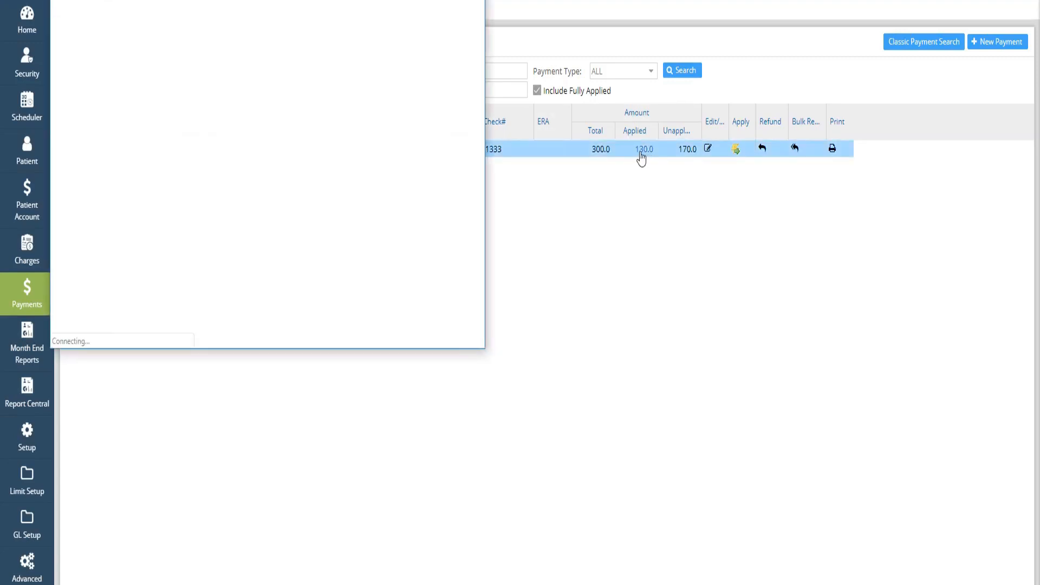
left_click_drag(486, 348, 866, 436)
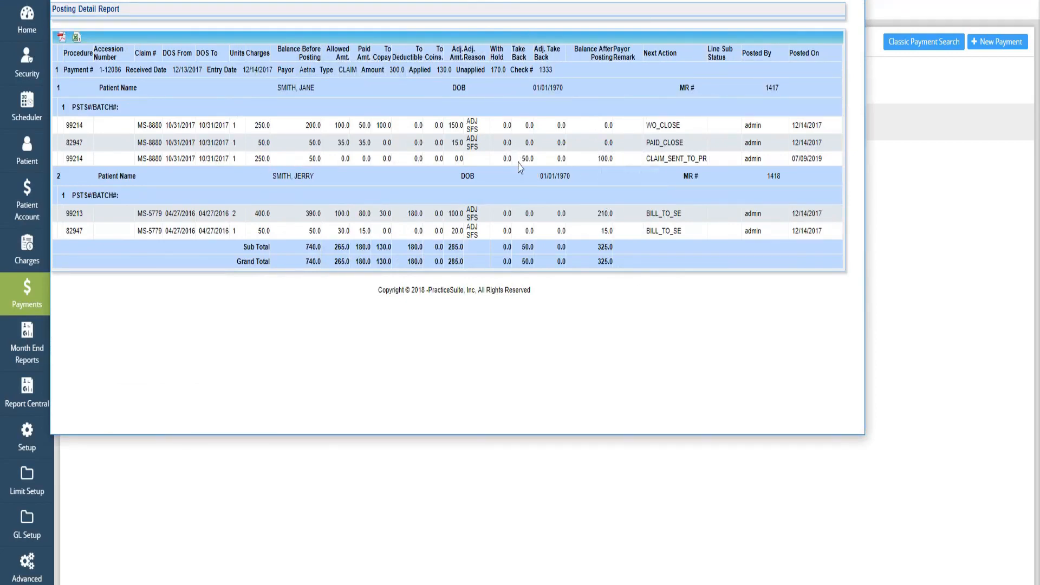
left_click_drag(522, 158, 553, 163)
left_click(510, 160)
left_click(853, 1)
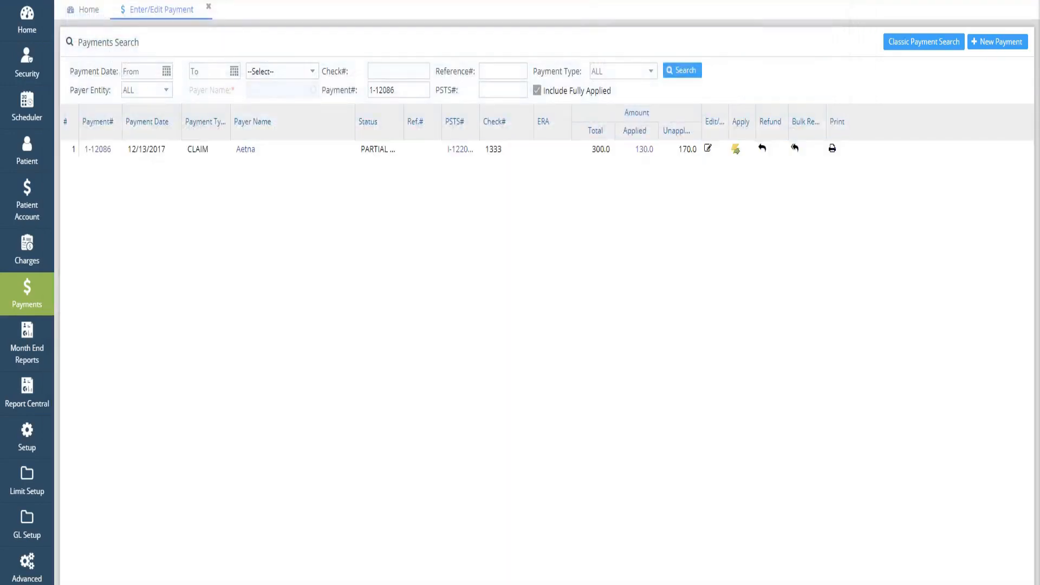
- Switch back to the Charge Master window and reopen the posting activity for the 99214 charge line
mouse_move(133, 584)
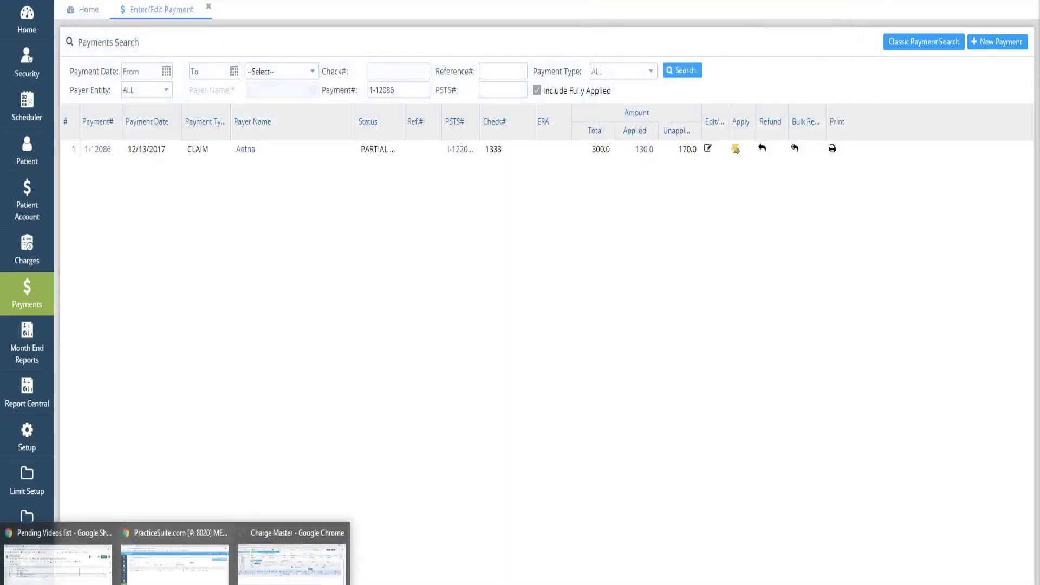
left_click(297, 560)
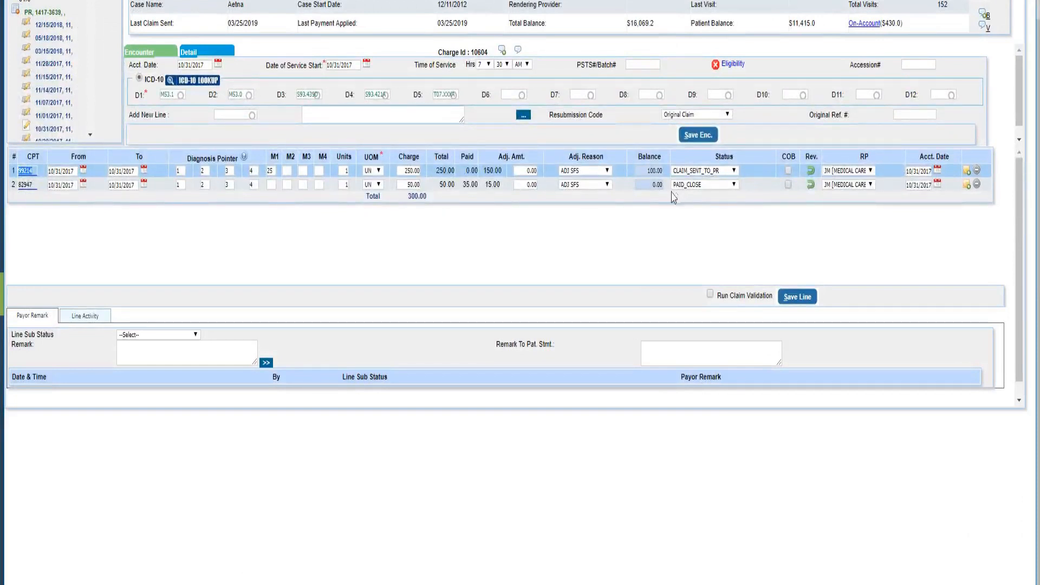
left_click(810, 172)
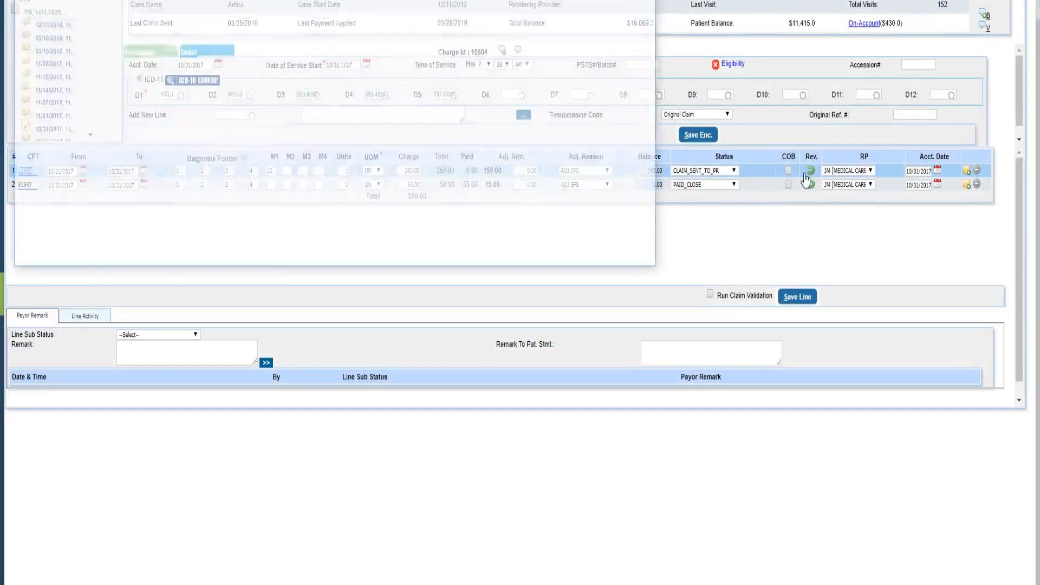